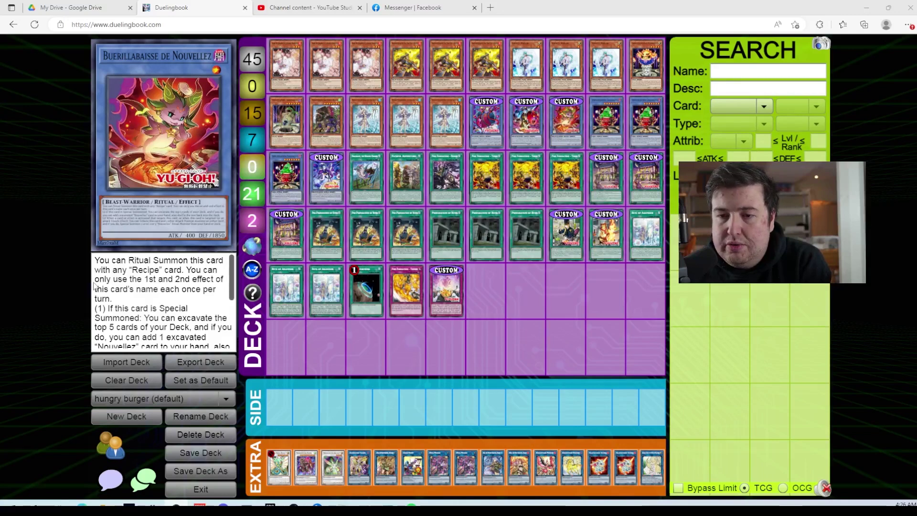
drag(232, 279, 232, 293)
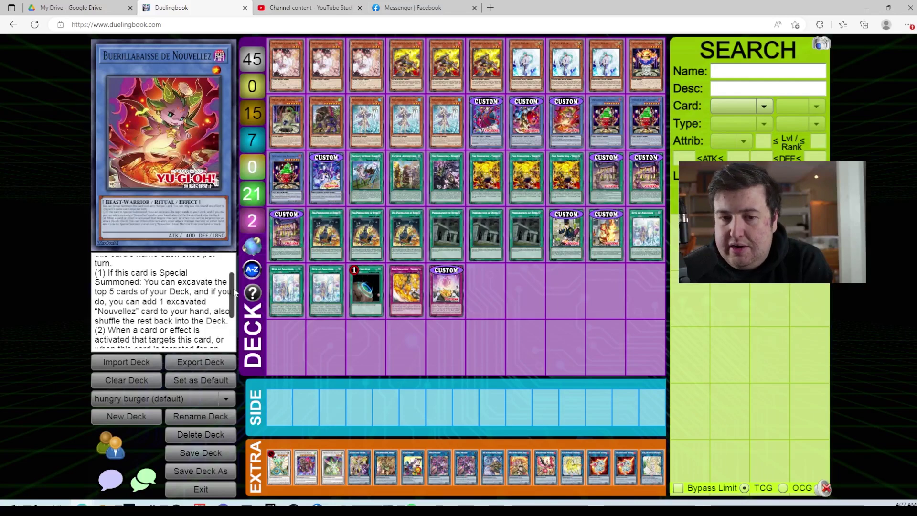
scroll(226, 306, down, 1)
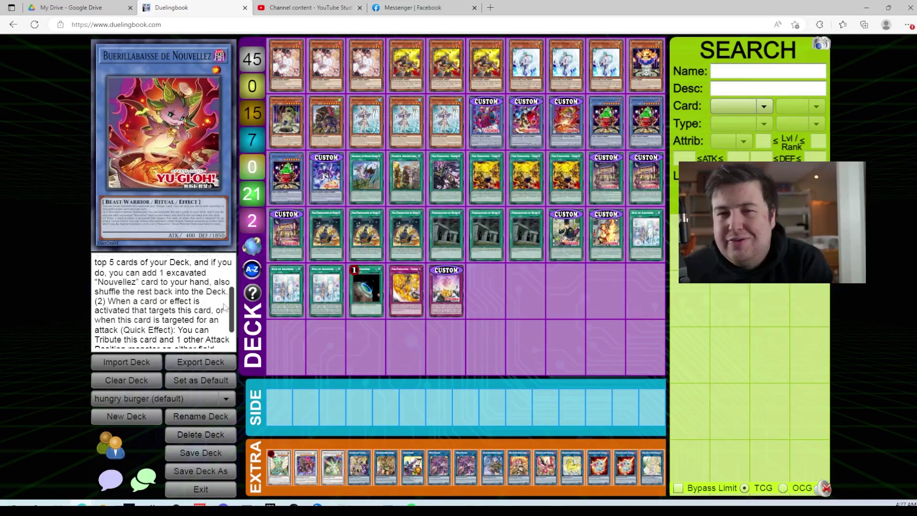
scroll(224, 307, down, 2)
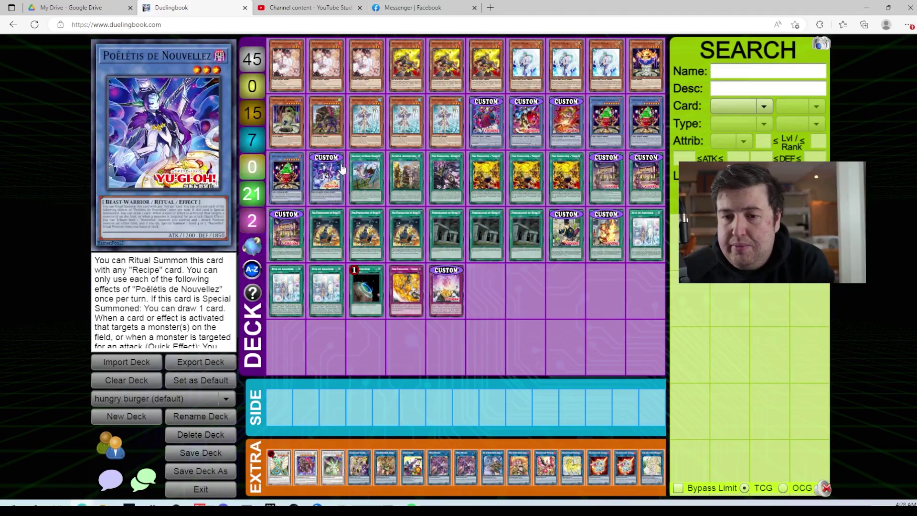
scroll(229, 296, down, 1)
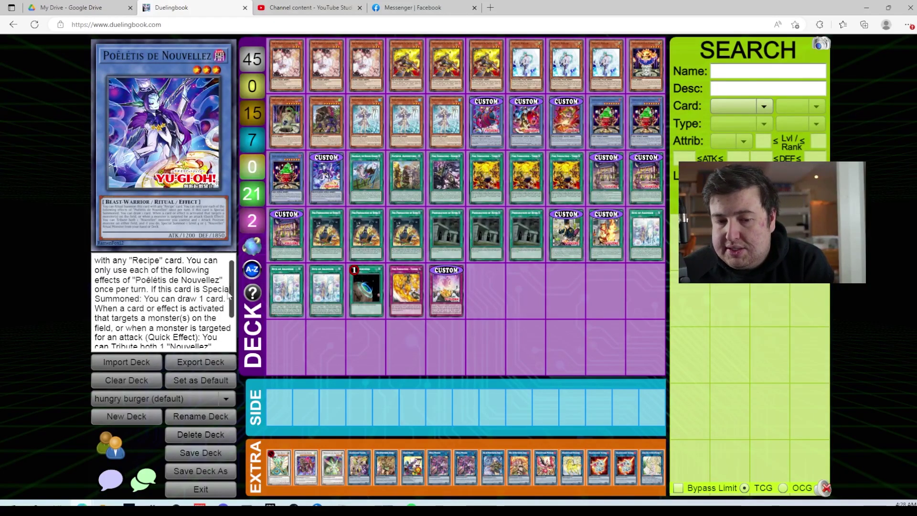
drag(228, 295, 221, 315)
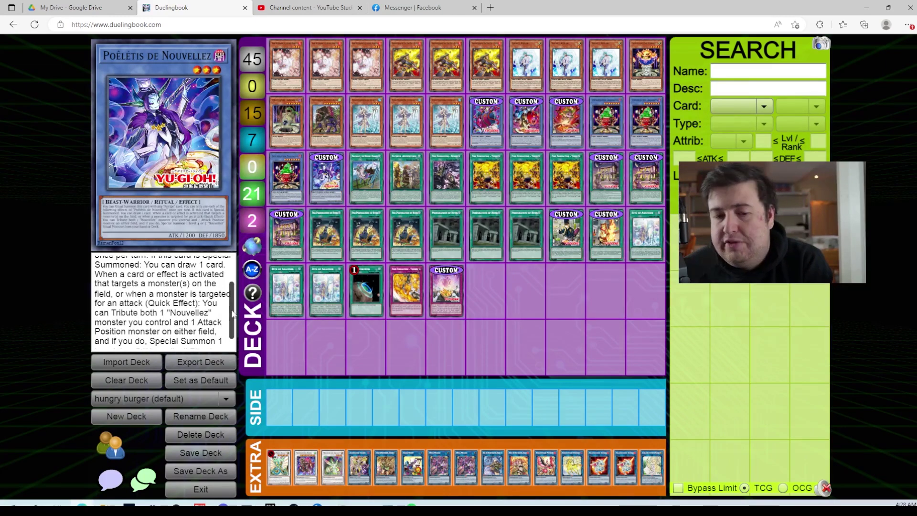
scroll(228, 315, down, 1)
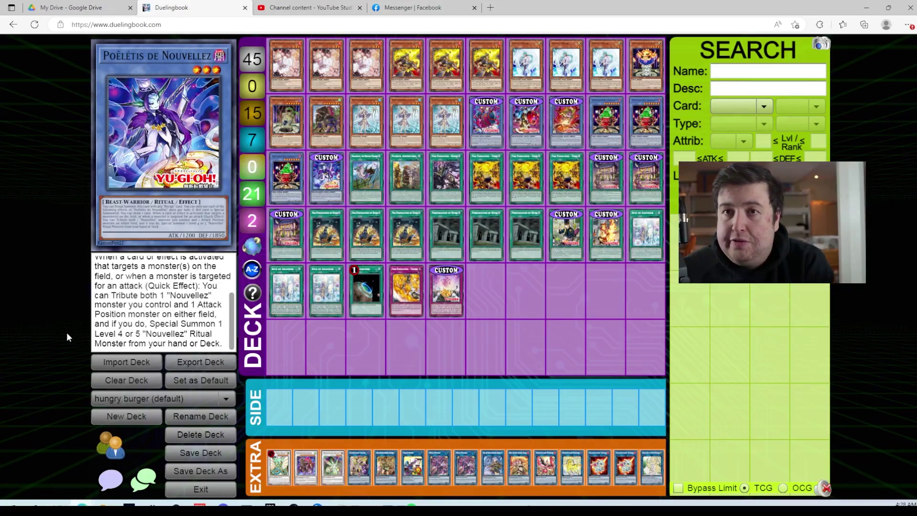
mouse_move(405, 64)
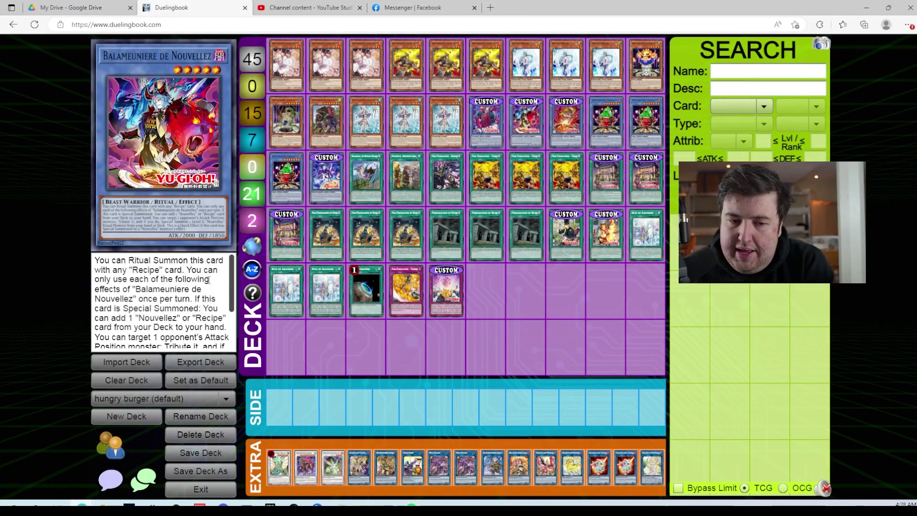
scroll(233, 291, down, 2)
scroll(226, 301, down, 2)
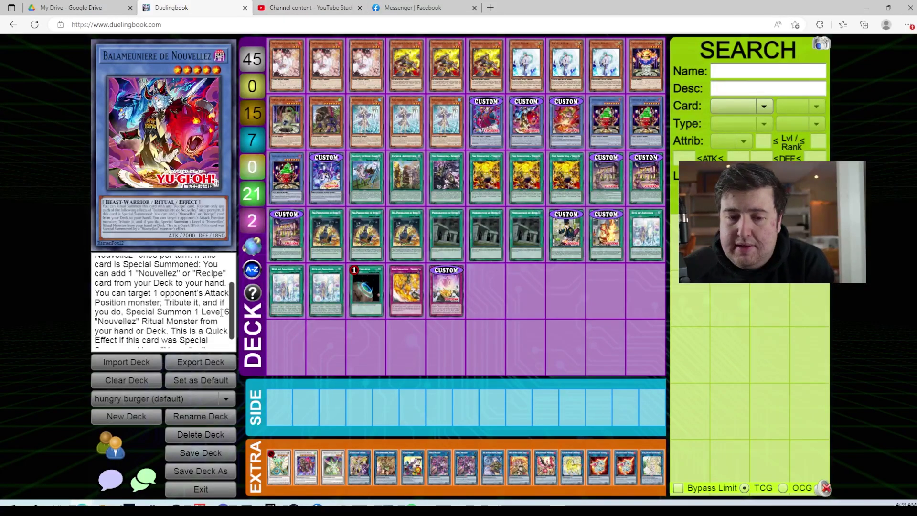
scroll(182, 322, down, 1)
Highlight part of Balameuniere de Nouvellez's effect text, then clear the selection.
drag(174, 315, 180, 326)
click(194, 335)
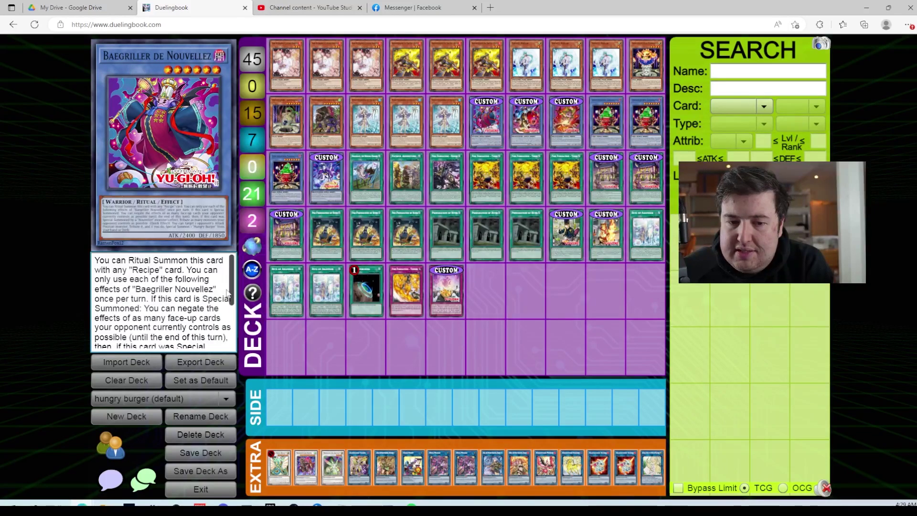
scroll(227, 293, down, 1)
scroll(228, 301, down, 1)
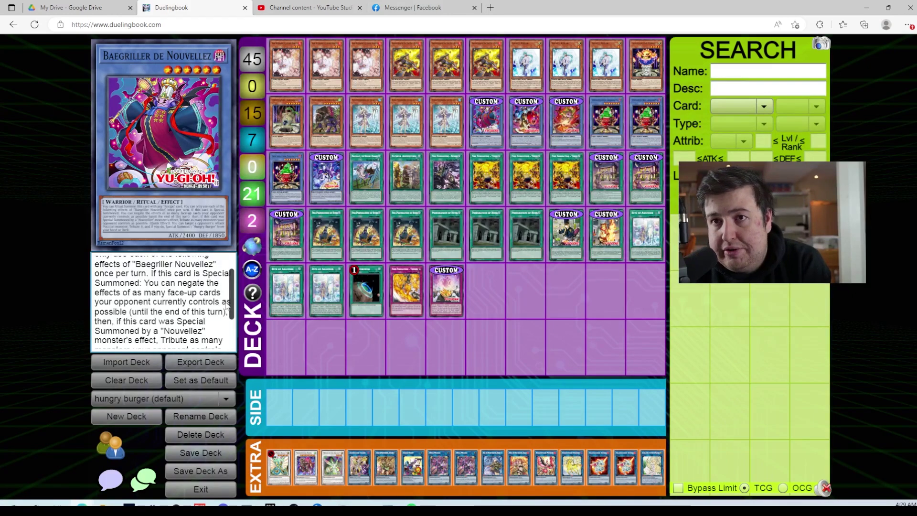
scroll(227, 314, down, 1)
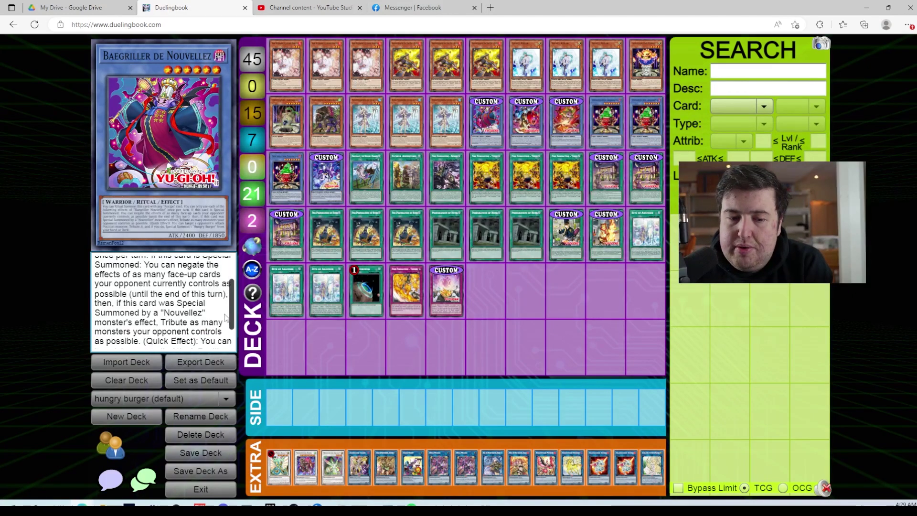
scroll(226, 324, down, 1)
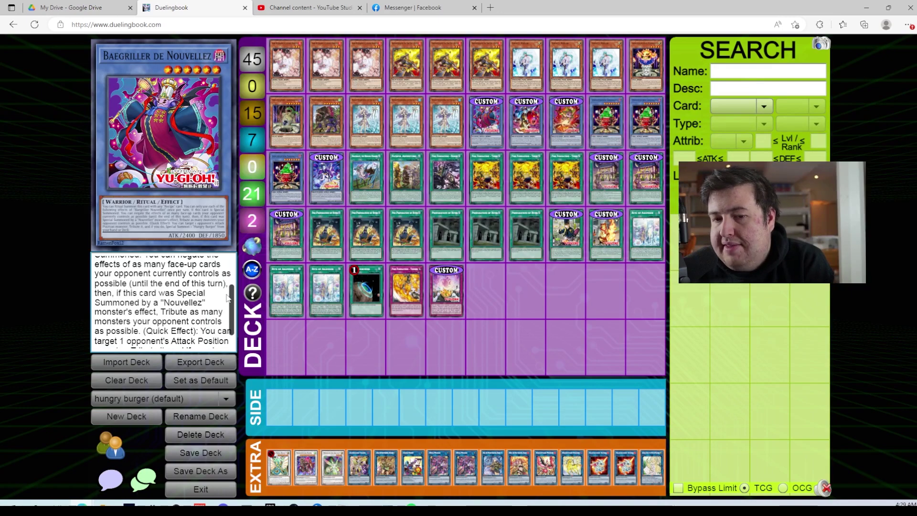
scroll(227, 297, down, 2)
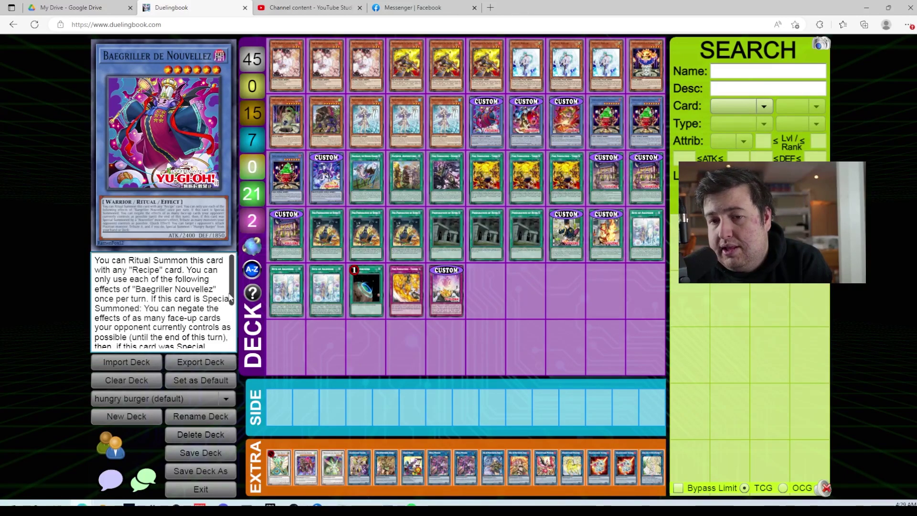
drag(230, 296, 234, 309)
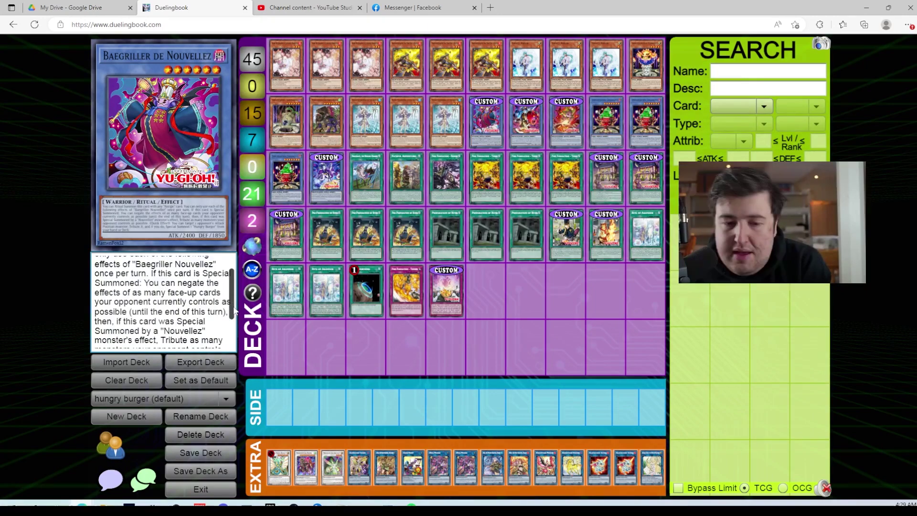
drag(233, 308, 245, 343)
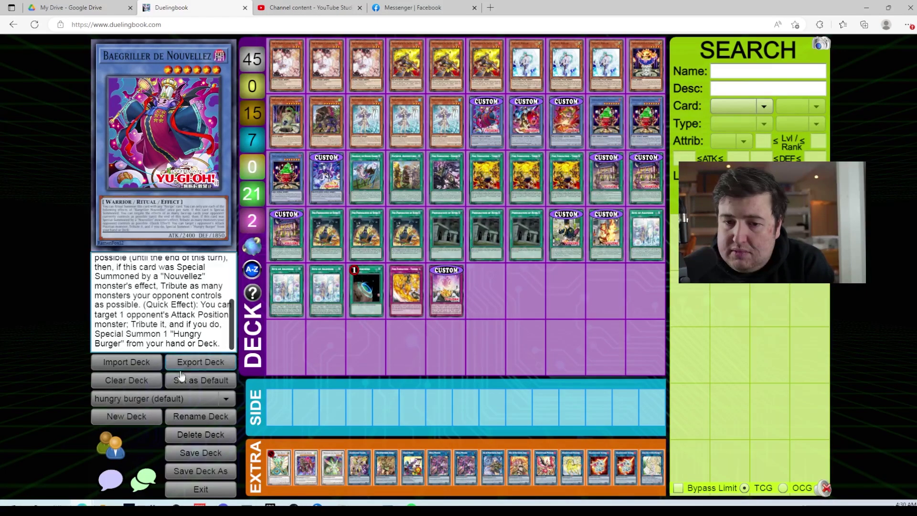
mouse_move(605, 232)
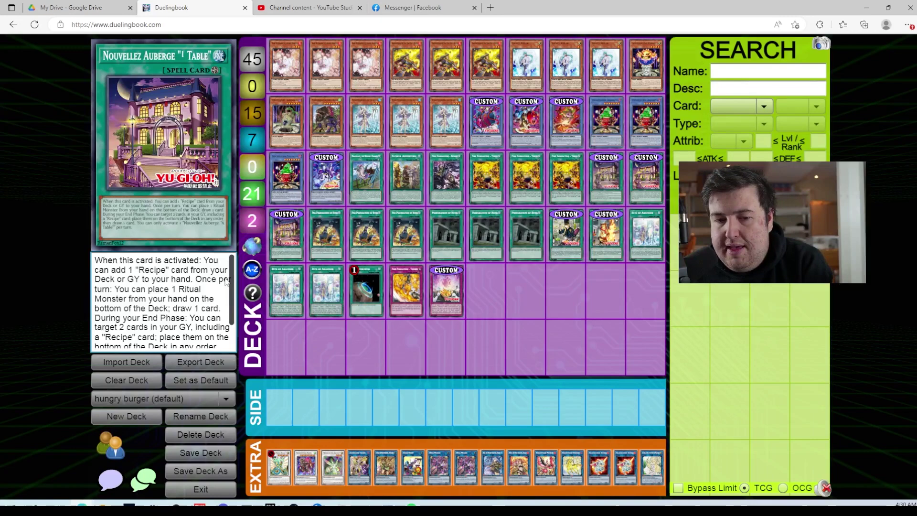
scroll(229, 283, down, 1)
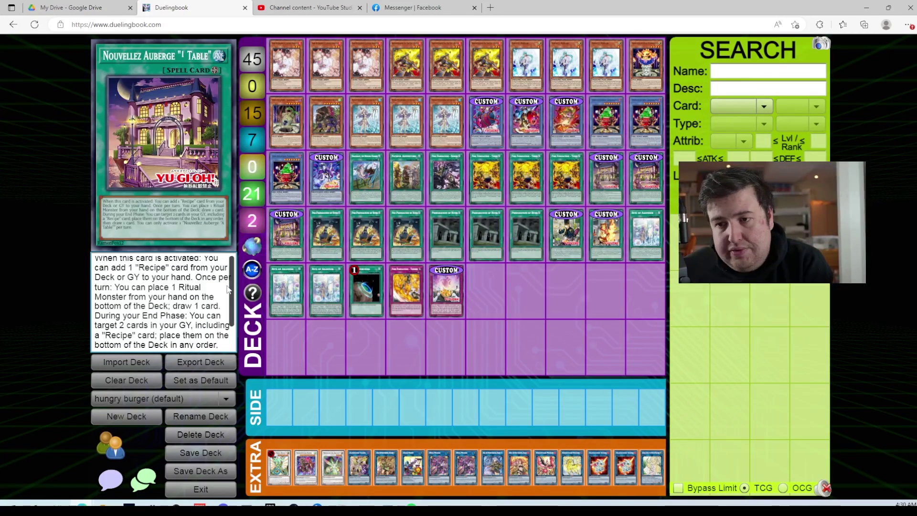
scroll(224, 310, down, 2)
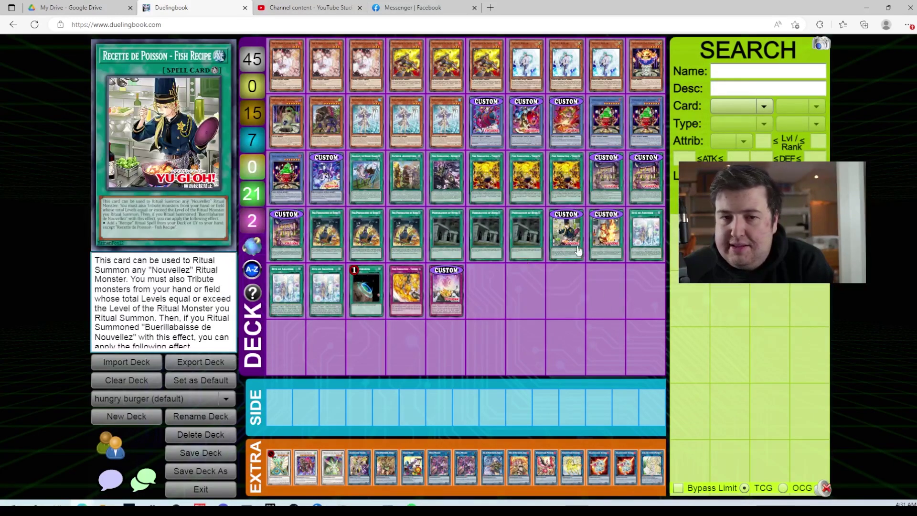
scroll(234, 287, down, 1)
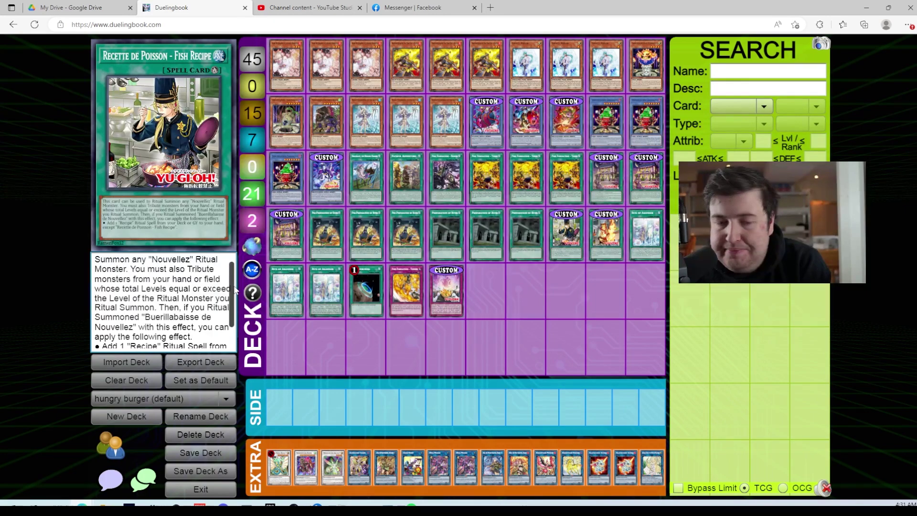
scroll(236, 290, down, 1)
scroll(231, 305, down, 1)
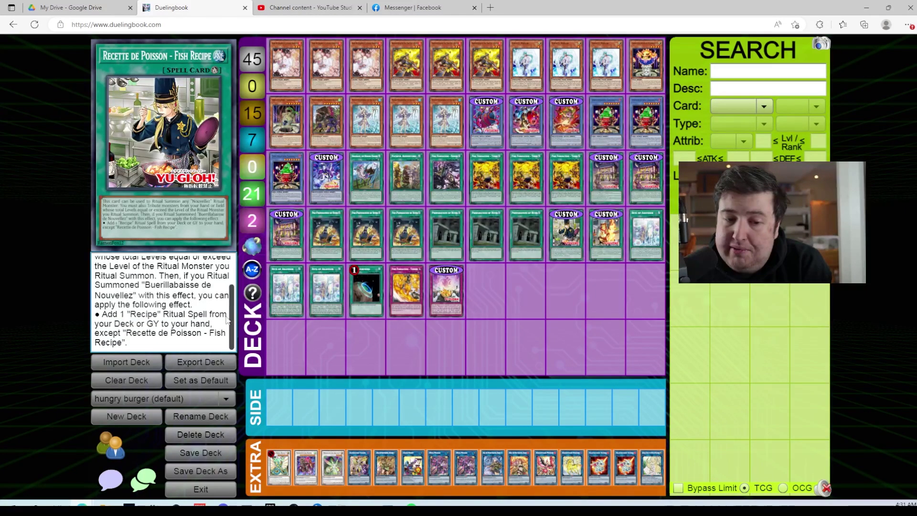
Highlight 'Recette' in the card text, then select the bullet about changing Defense Position monsters.
double_click(142, 333)
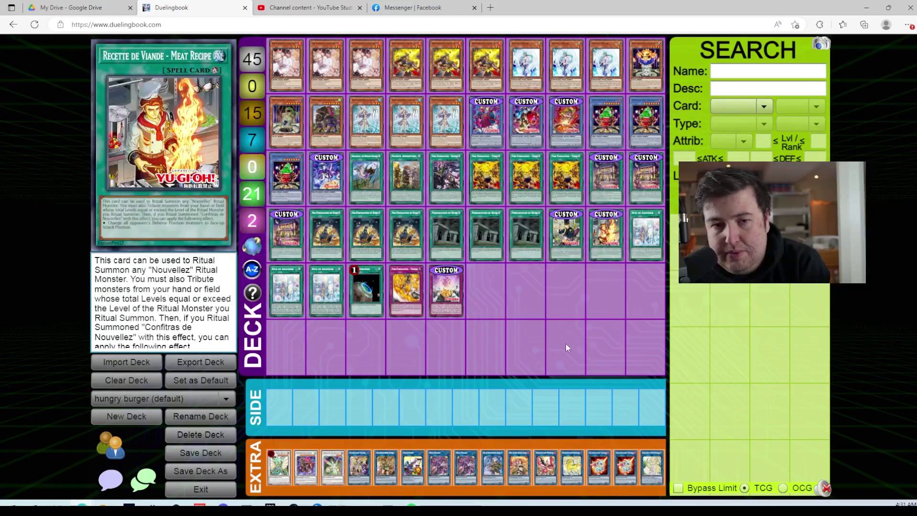
scroll(165, 301, down, 2)
mouse_move(151, 295)
mouse_down()
mouse_move(131, 316)
mouse_move(135, 306)
mouse_move(165, 349)
mouse_move(198, 350)
mouse_up()
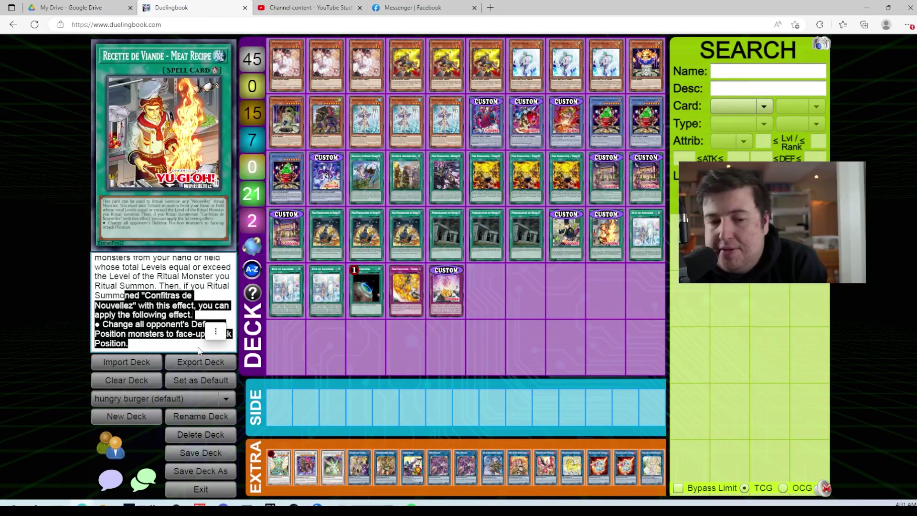
click(133, 323)
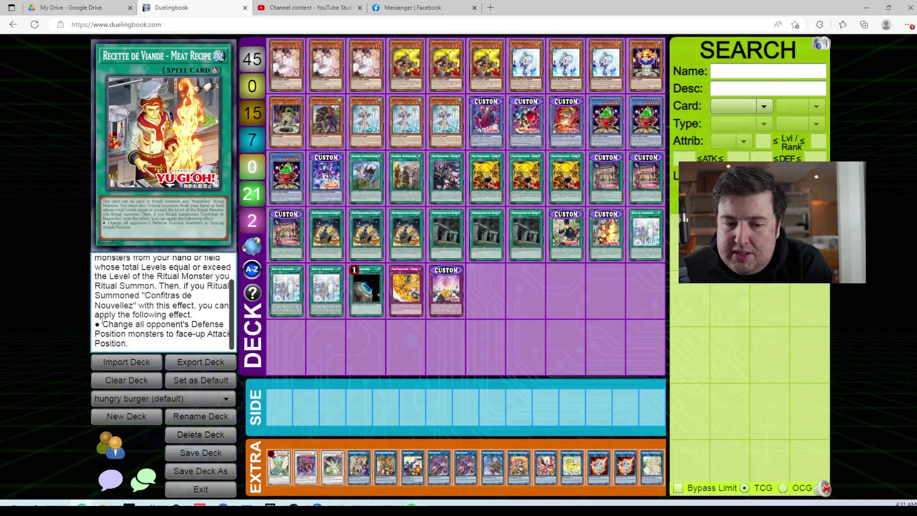
drag(100, 324, 148, 346)
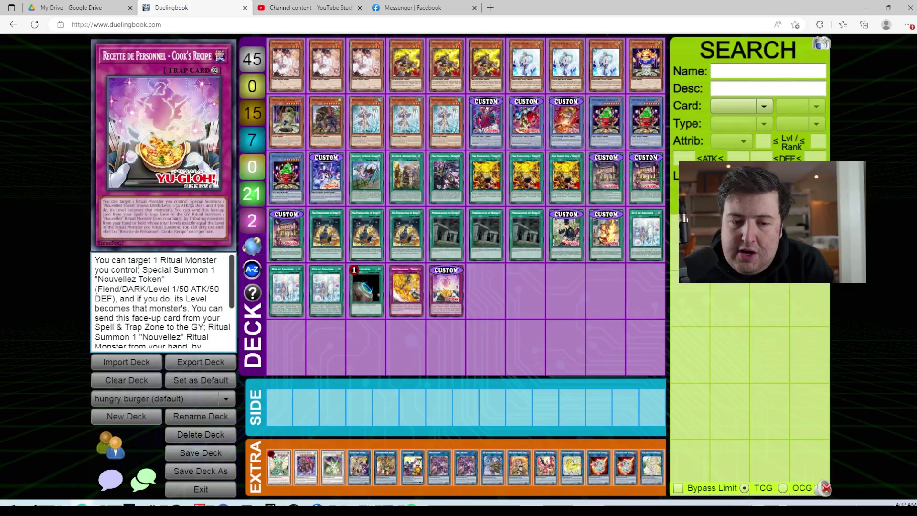
mouse_move(446, 292)
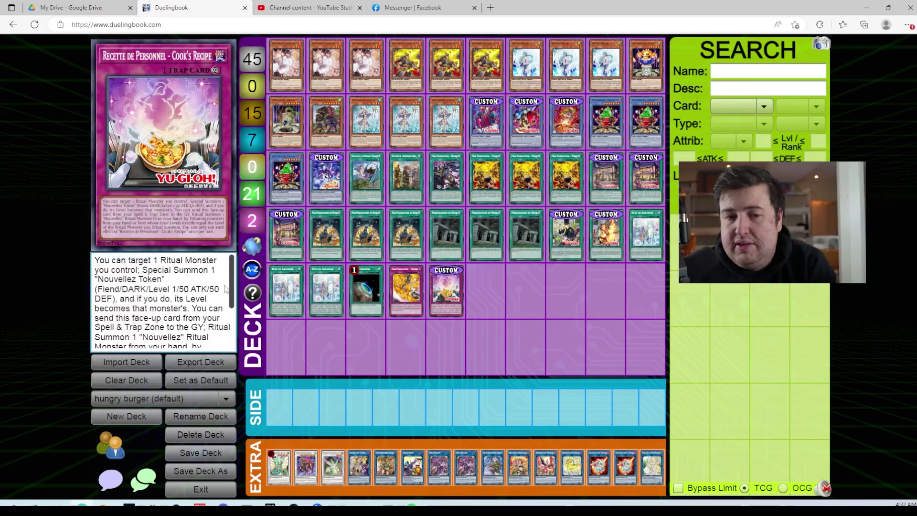
scroll(232, 285, down, 1)
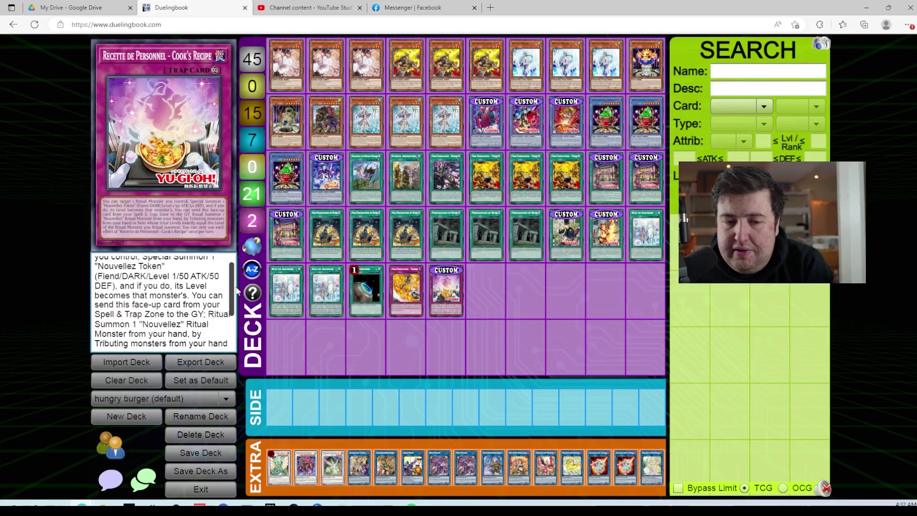
scroll(232, 284, down, 2)
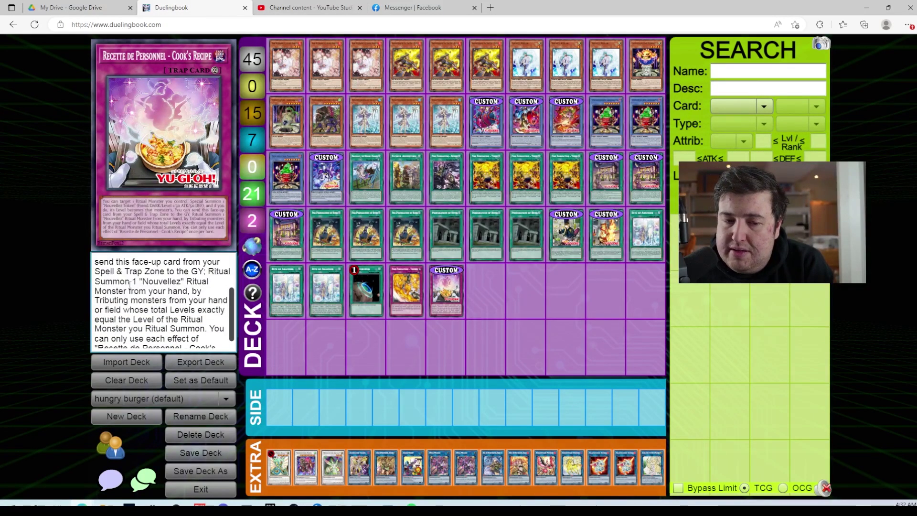
scroll(129, 283, down, 1)
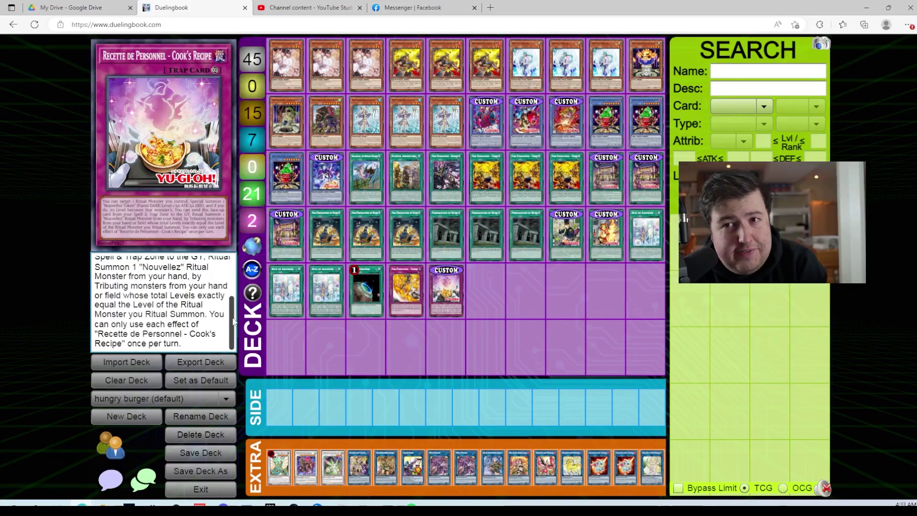
mouse_move(446, 177)
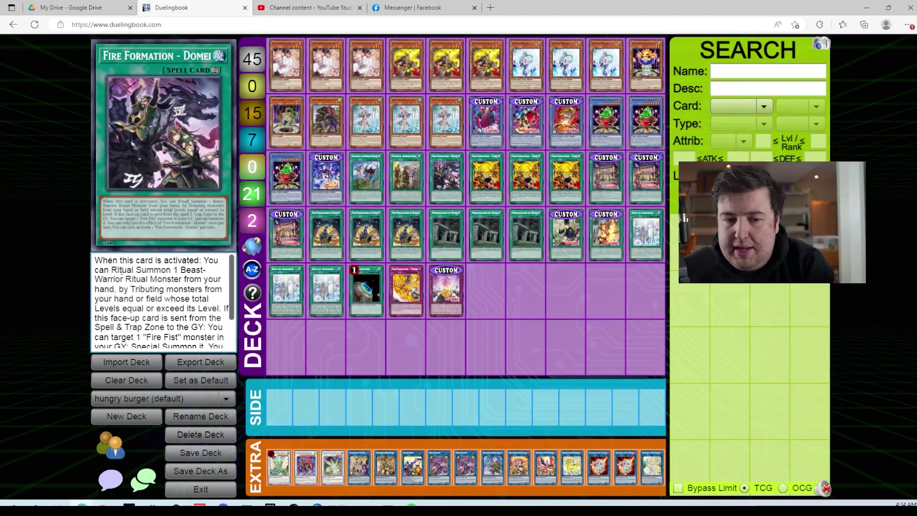
mouse_move(447, 234)
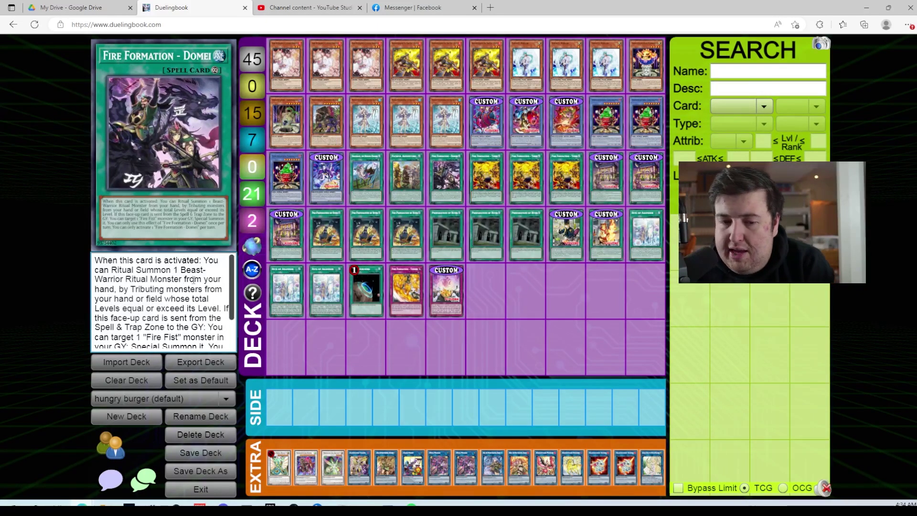
scroll(228, 308, down, 1)
scroll(228, 308, down, 1)
scroll(228, 309, down, 1)
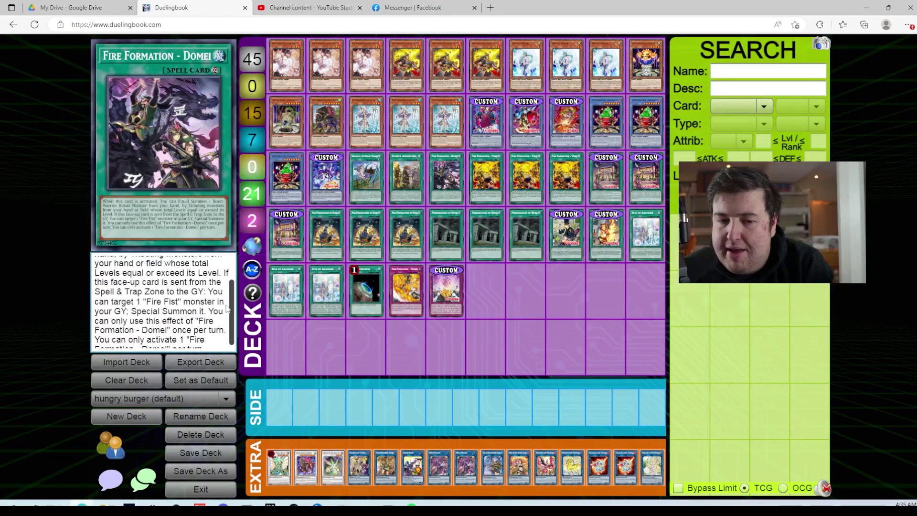
scroll(228, 309, down, 1)
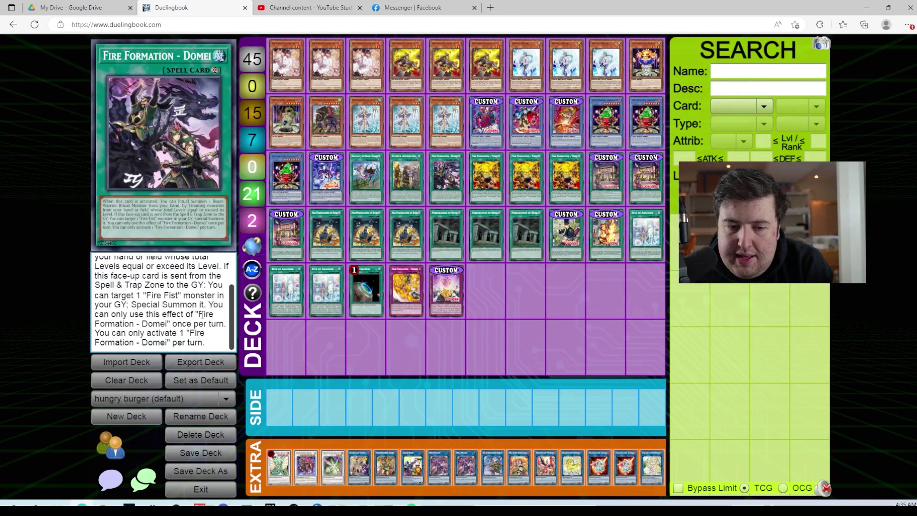
Highlight 'Fire Fist' in the Fire Formation - Domei card text.
drag(141, 294, 180, 296)
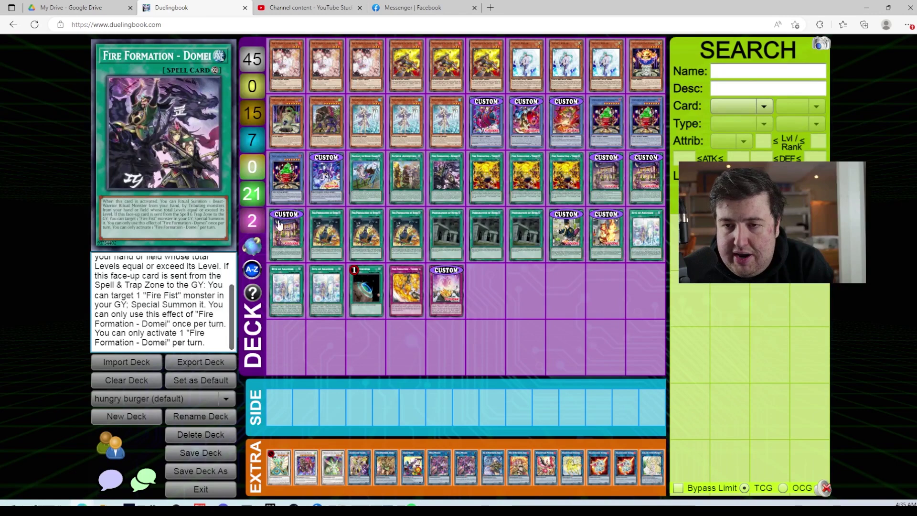